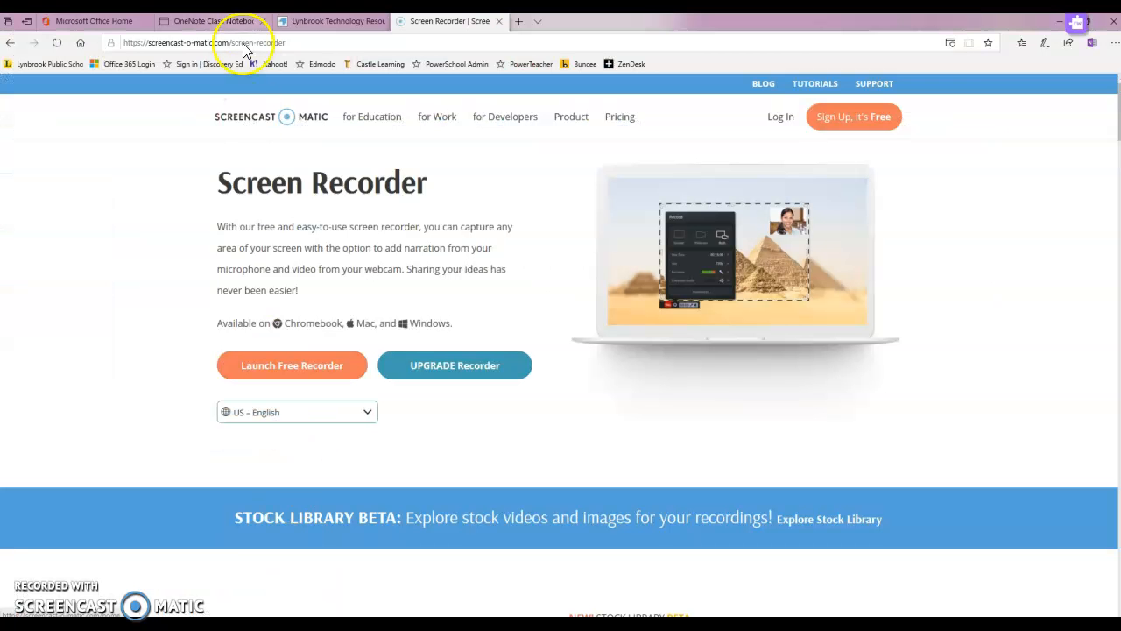
Step: From the Office 365 home page, open Class Notebook's notebook management and select the teacher's own 2019-2020 notebook
{"action": "left_click", "coordinate": [125, 26]}
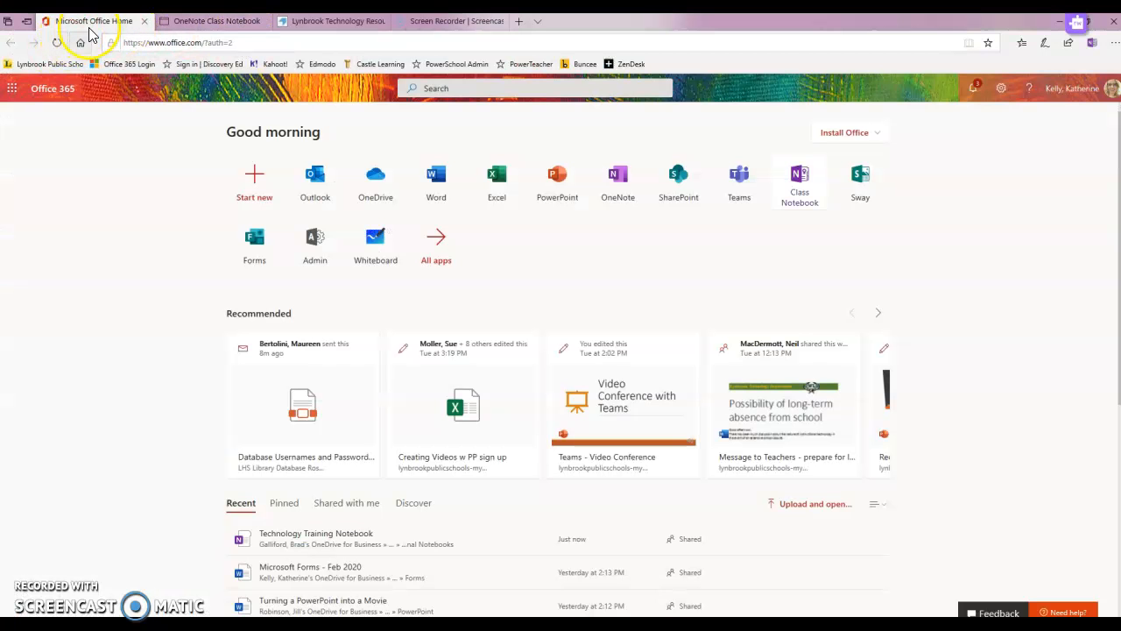
{"action": "left_click", "coordinate": [808, 213]}
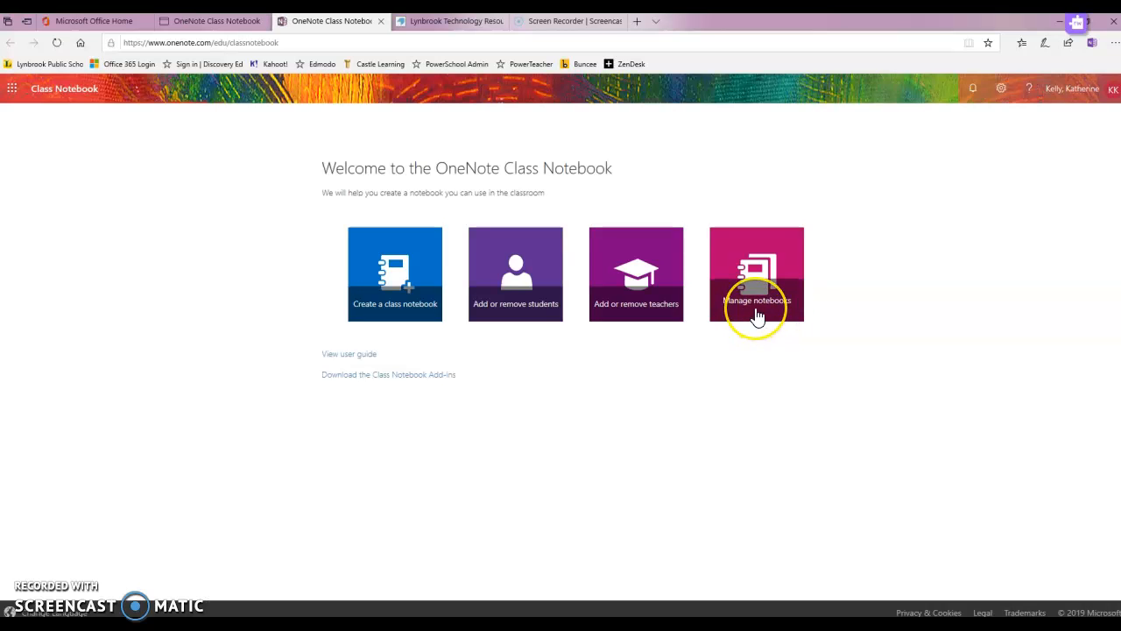
{"action": "left_click", "coordinate": [757, 314]}
{"action": "left_click", "coordinate": [730, 327]}
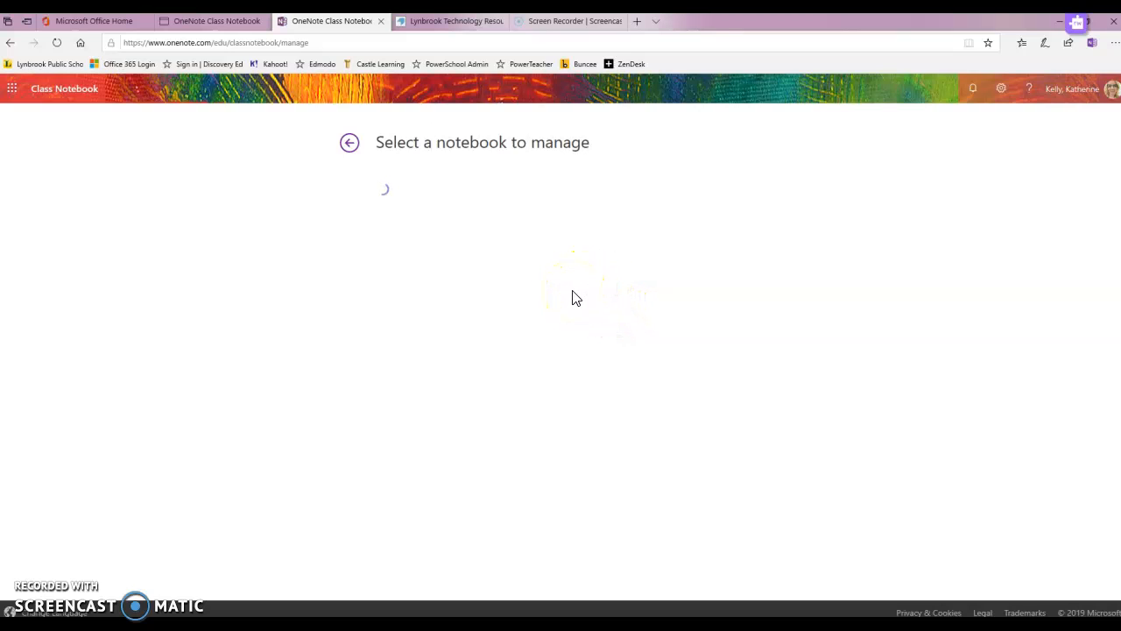
{"action": "scroll", "coordinate": [430, 318], "scroll_direction": "down", "scroll_amount": 8}
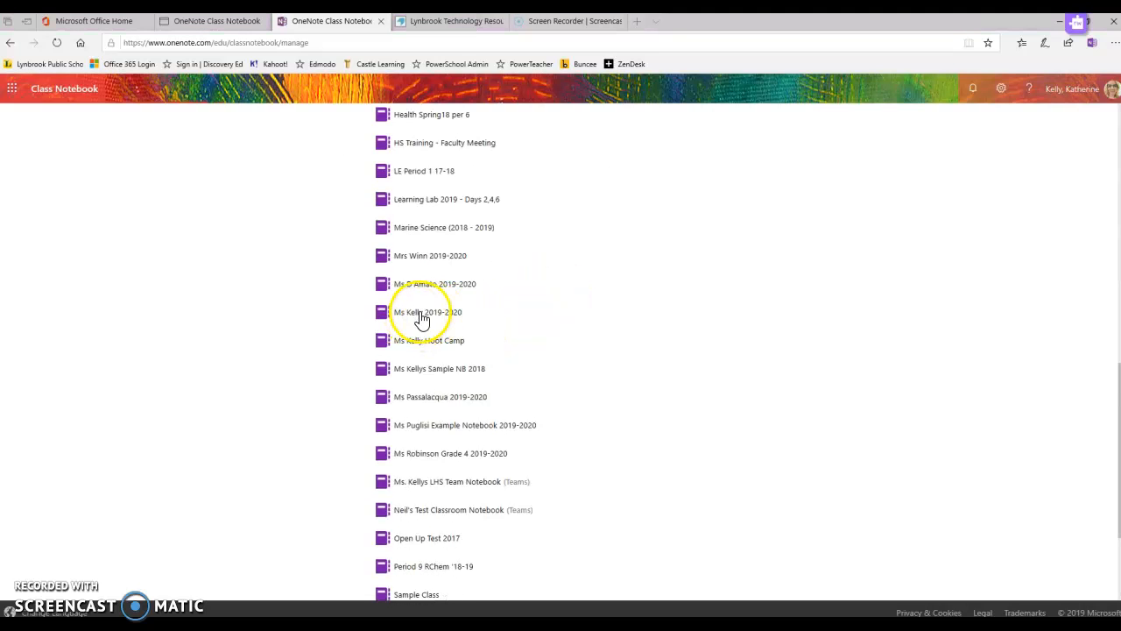
{"action": "left_click", "coordinate": [427, 313]}
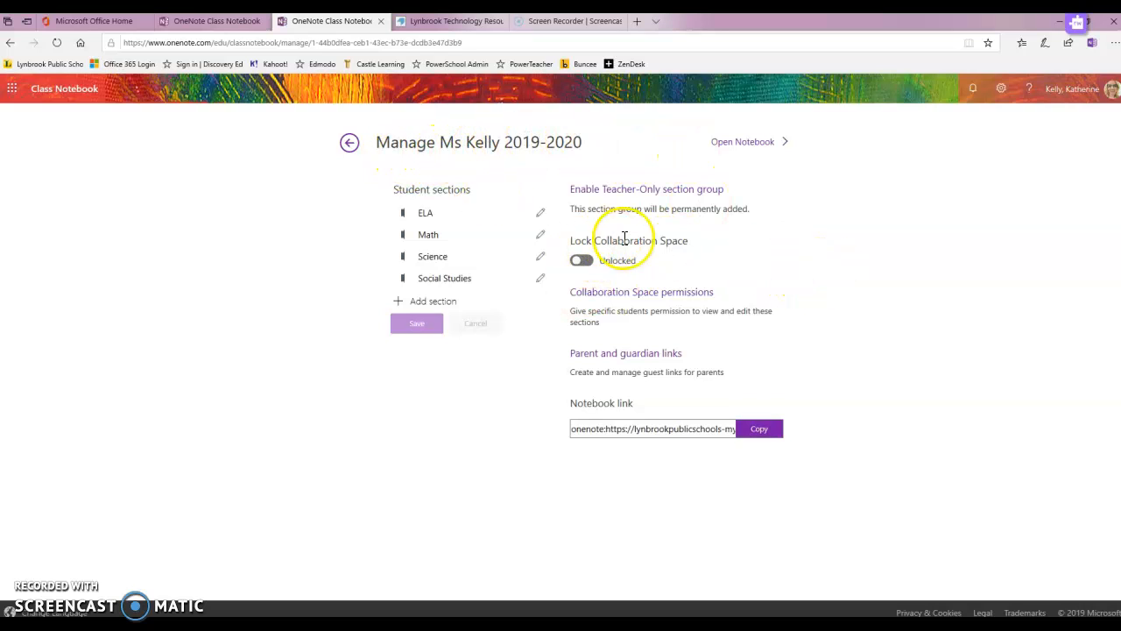
Step: Lock the notebook's Collaboration Space and unlock it again
{"action": "left_click", "coordinate": [581, 263]}
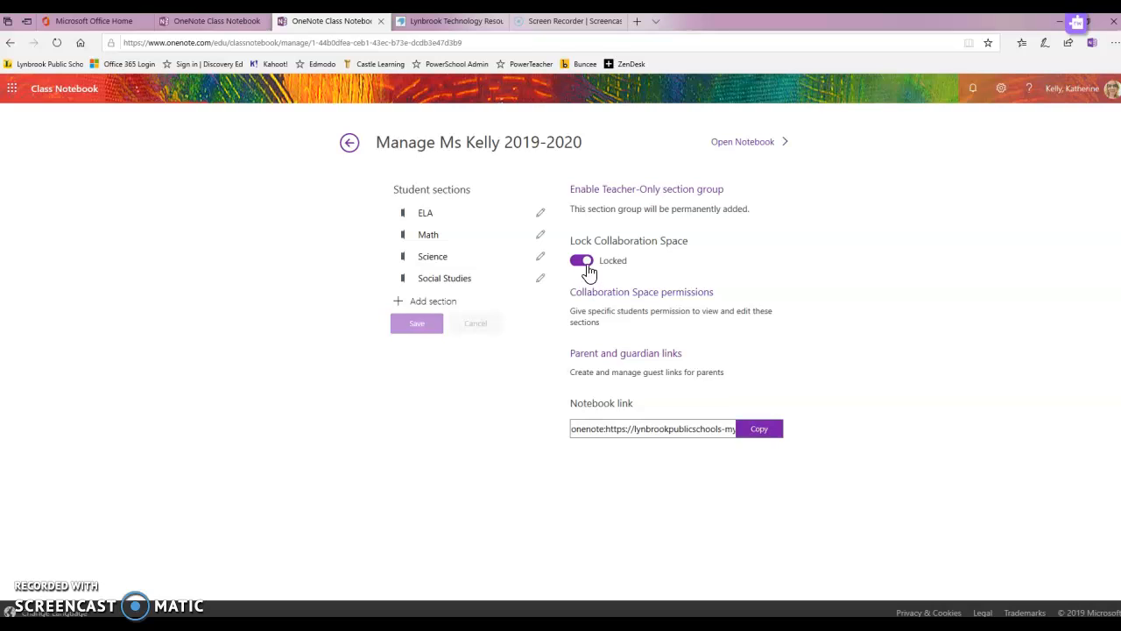
{"action": "left_click", "coordinate": [588, 266]}
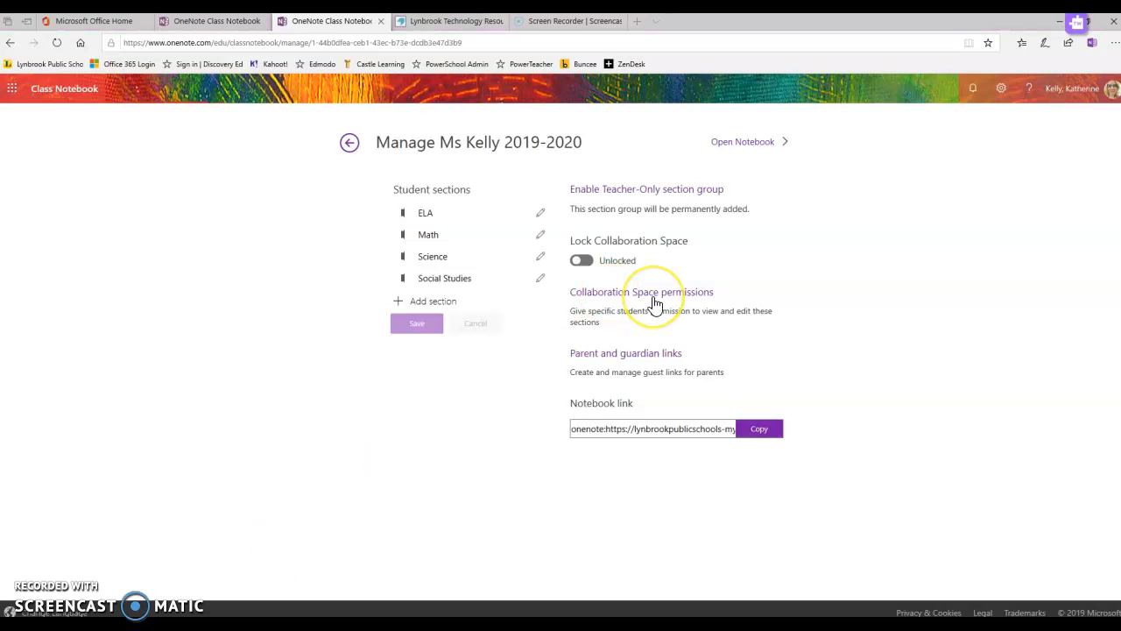
Step: Create a Collaboration Space section named Group 1 for the first four listed students, with read-only access for all students in the class
{"action": "left_click", "coordinate": [594, 303]}
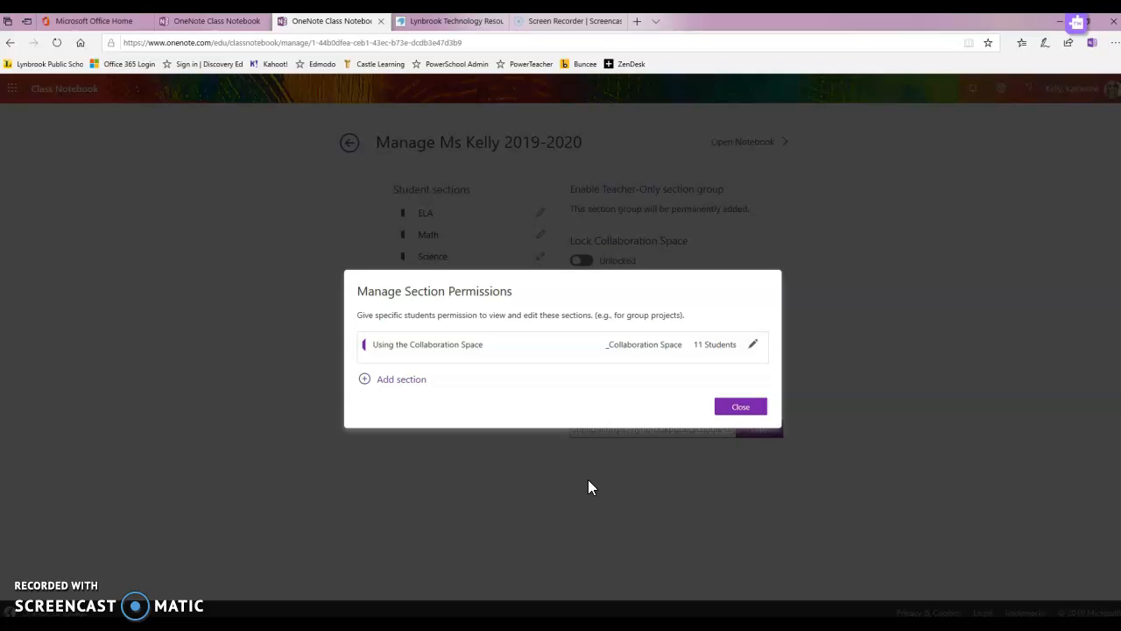
{"action": "left_click", "coordinate": [390, 379]}
{"action": "left_click", "coordinate": [424, 207]}
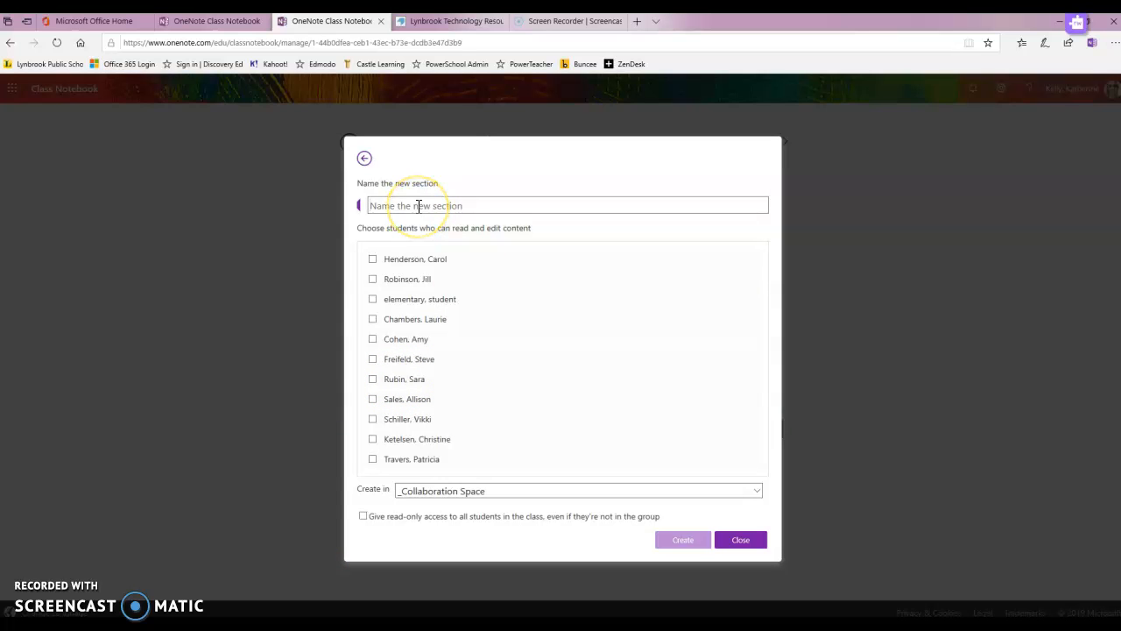
{"action": "type", "text": "Group 1"}
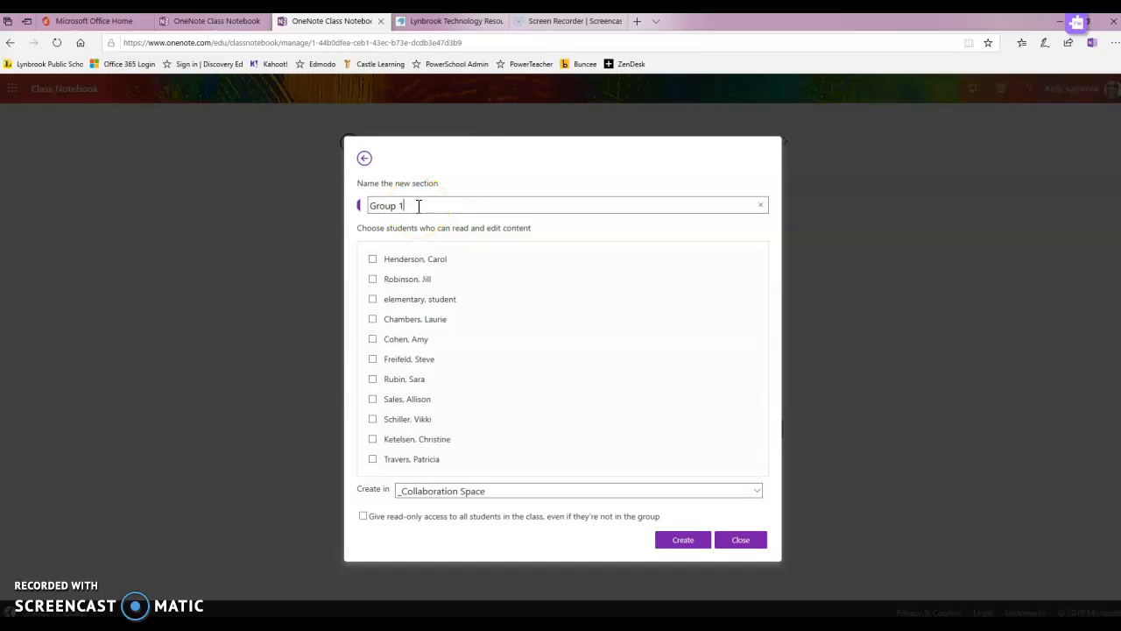
{"action": "left_click", "coordinate": [372, 260]}
{"action": "left_click", "coordinate": [372, 279]}
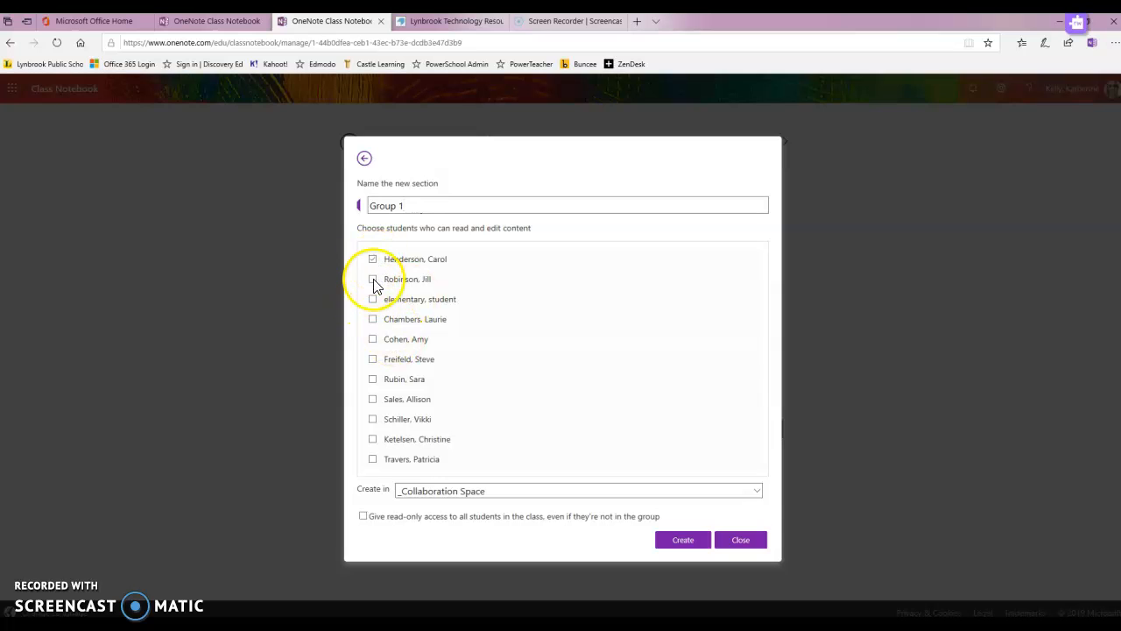
{"action": "left_click", "coordinate": [372, 299]}
{"action": "left_click", "coordinate": [373, 319]}
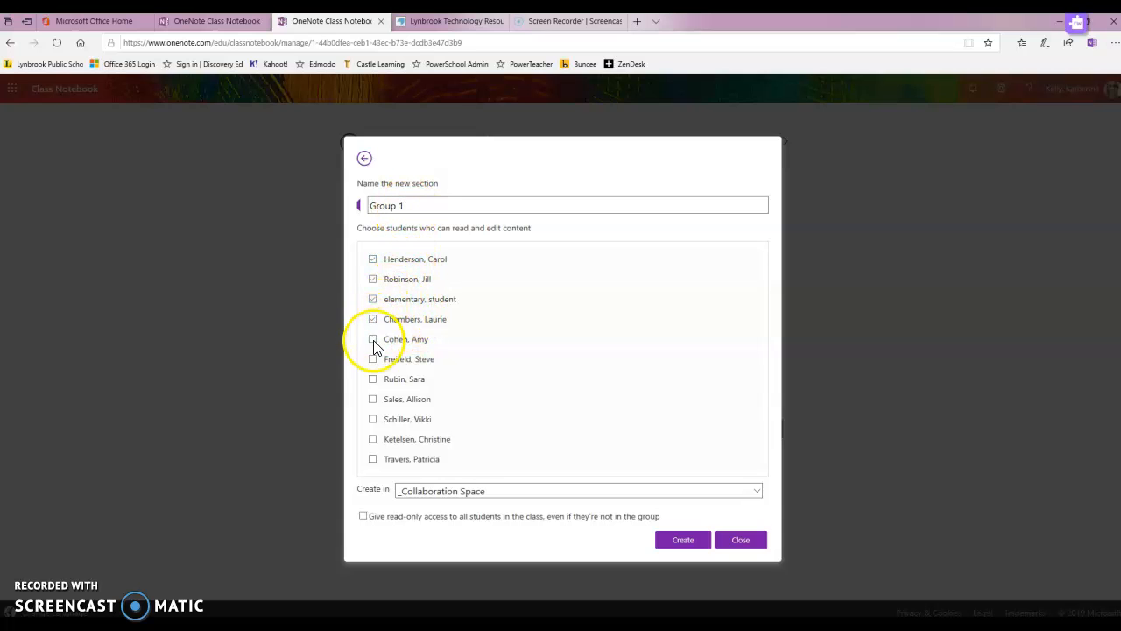
{"action": "left_click", "coordinate": [364, 521]}
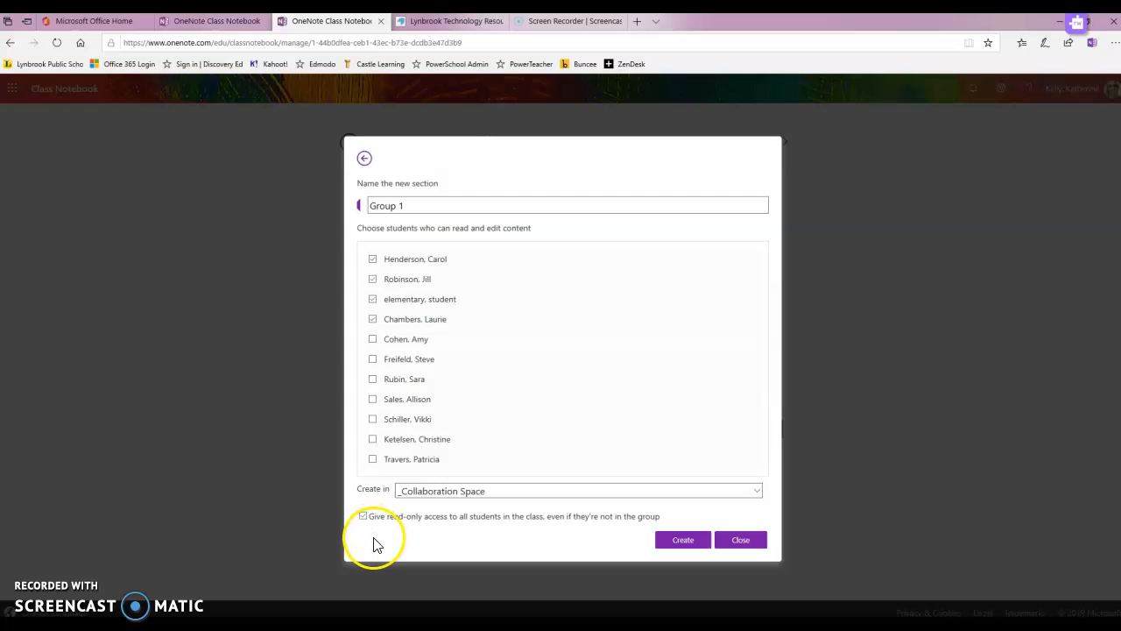
{"action": "left_click", "coordinate": [672, 540]}
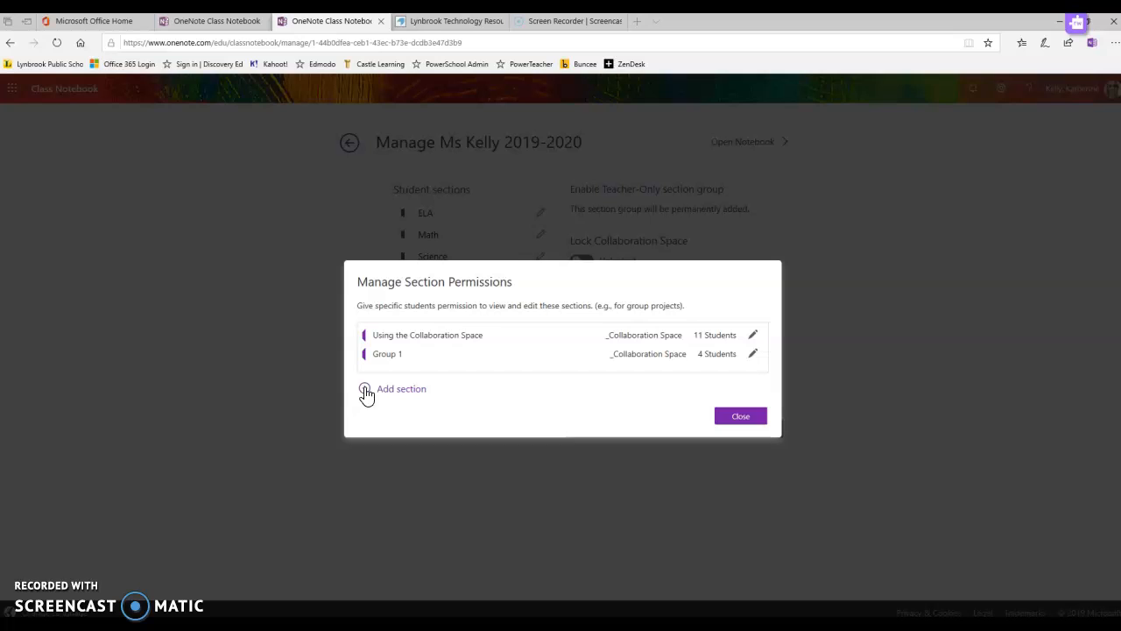
Step: Create a Collaboration Space section named Group 2 for the fifth to eighth listed students, with read-only access for the class, and close the permissions dialog
{"action": "left_click", "coordinate": [366, 395]}
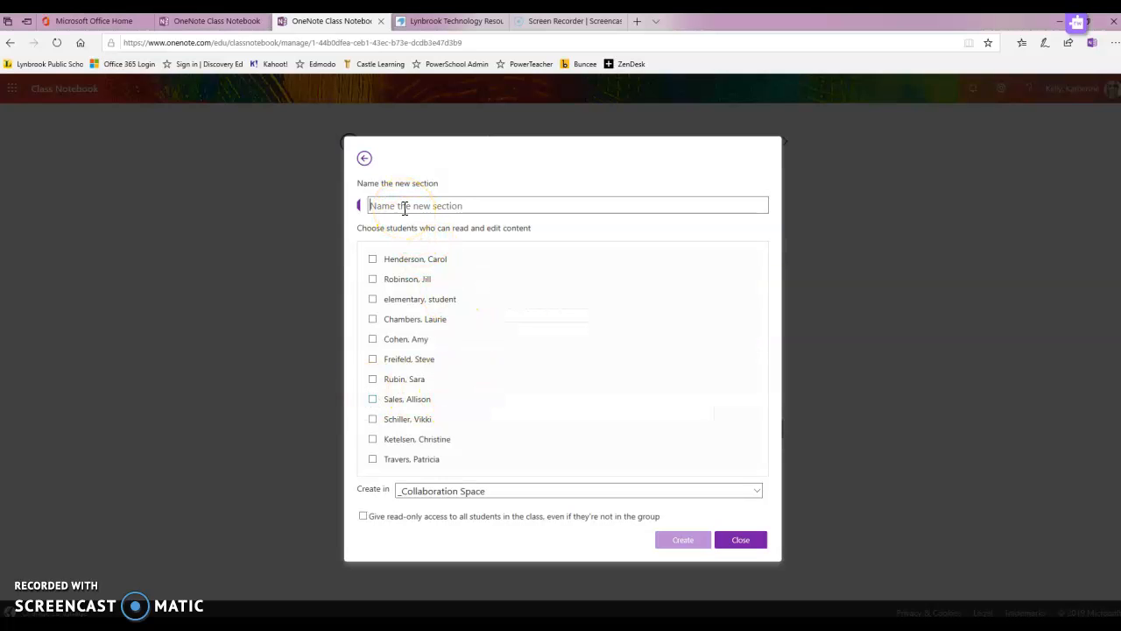
{"action": "type", "text": "Group 2"}
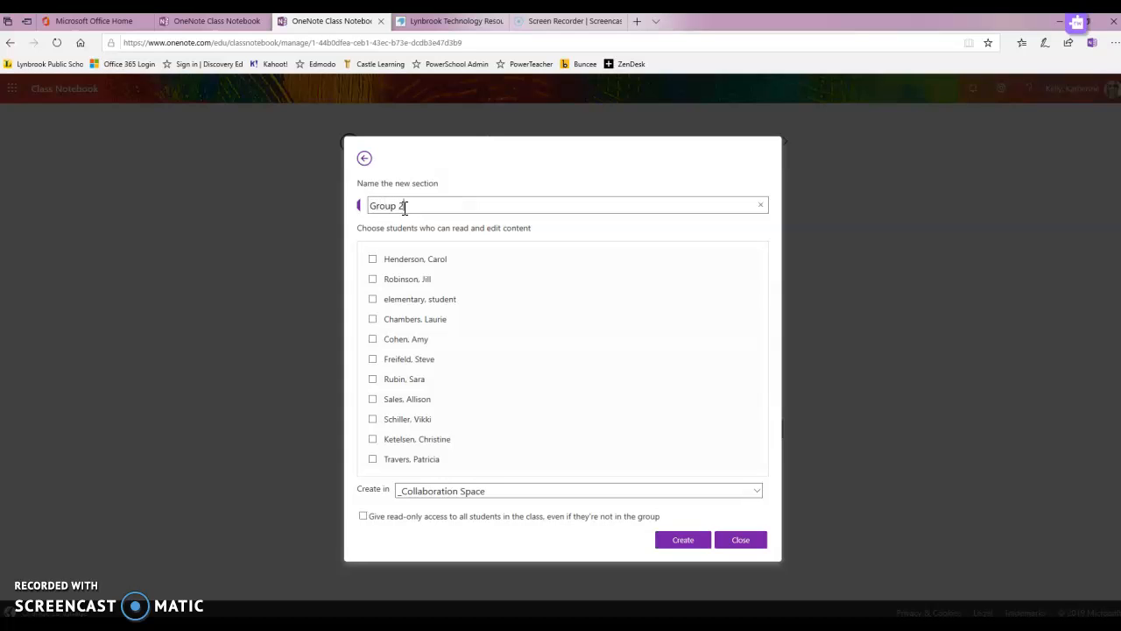
{"action": "left_click", "coordinate": [372, 339]}
{"action": "left_click", "coordinate": [372, 359]}
{"action": "left_click", "coordinate": [373, 380]}
{"action": "left_click", "coordinate": [373, 398]}
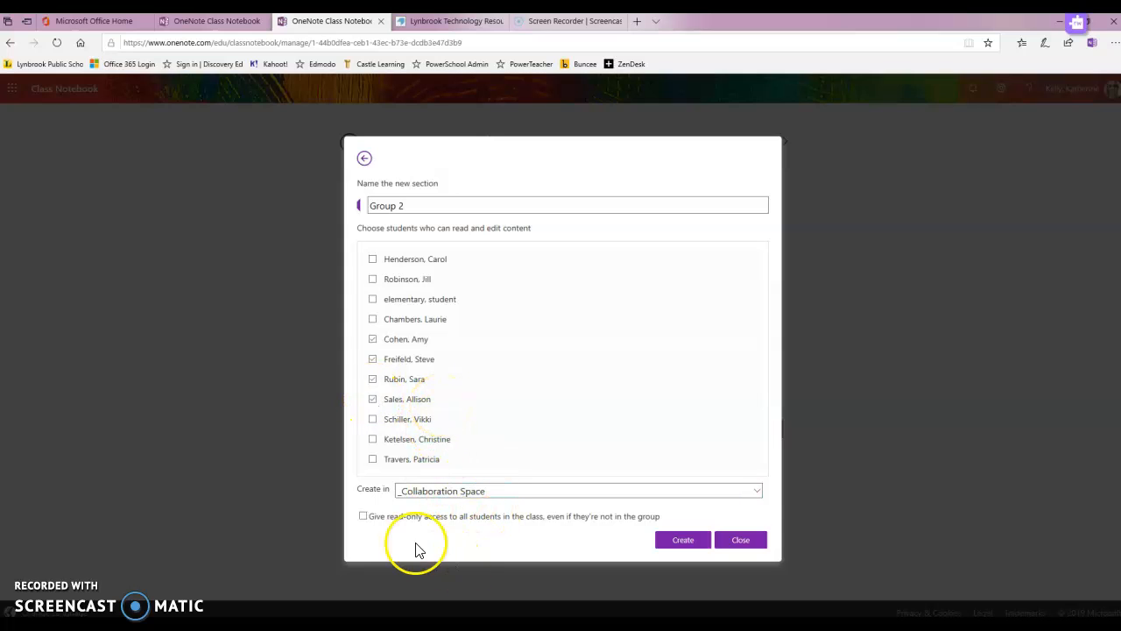
{"action": "left_click", "coordinate": [363, 517]}
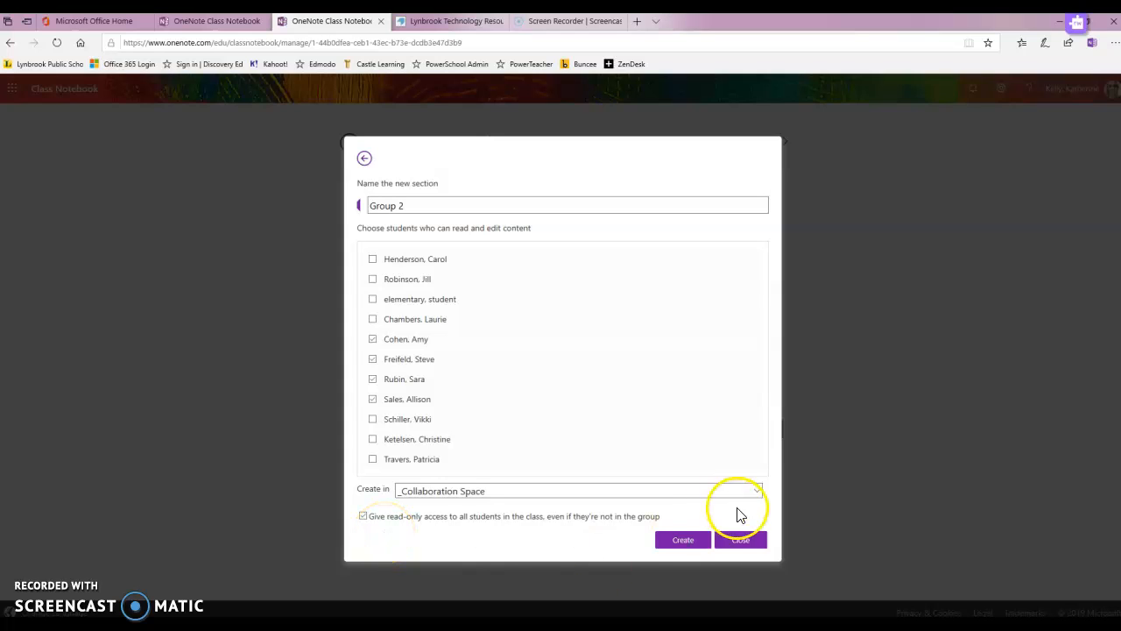
{"action": "left_click", "coordinate": [683, 540]}
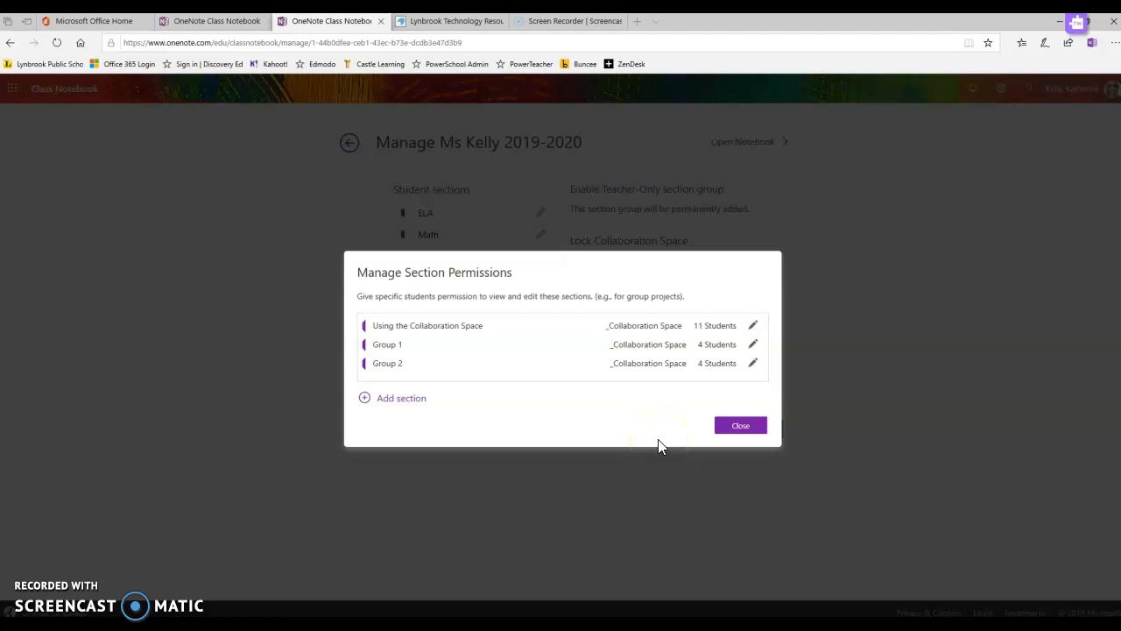
{"action": "left_click", "coordinate": [745, 428]}
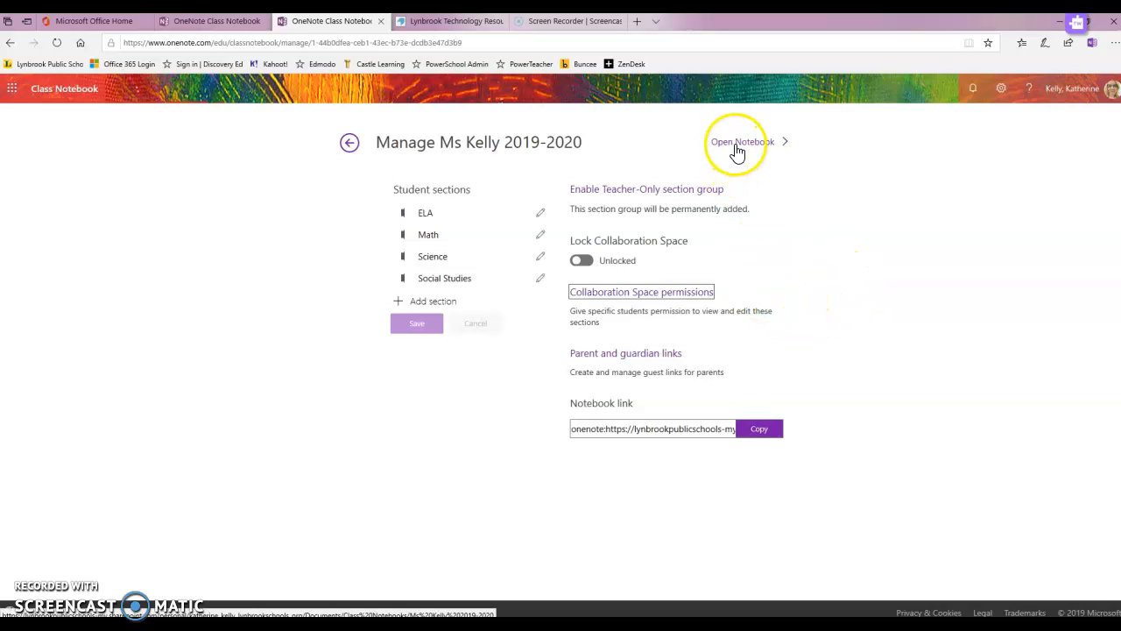
Step: Switch to the OneNote desktop app and open the notebook's Collaboration Space to check the Group 1 and Group 2 sections
{"action": "left_click", "coordinate": [27, 623]}
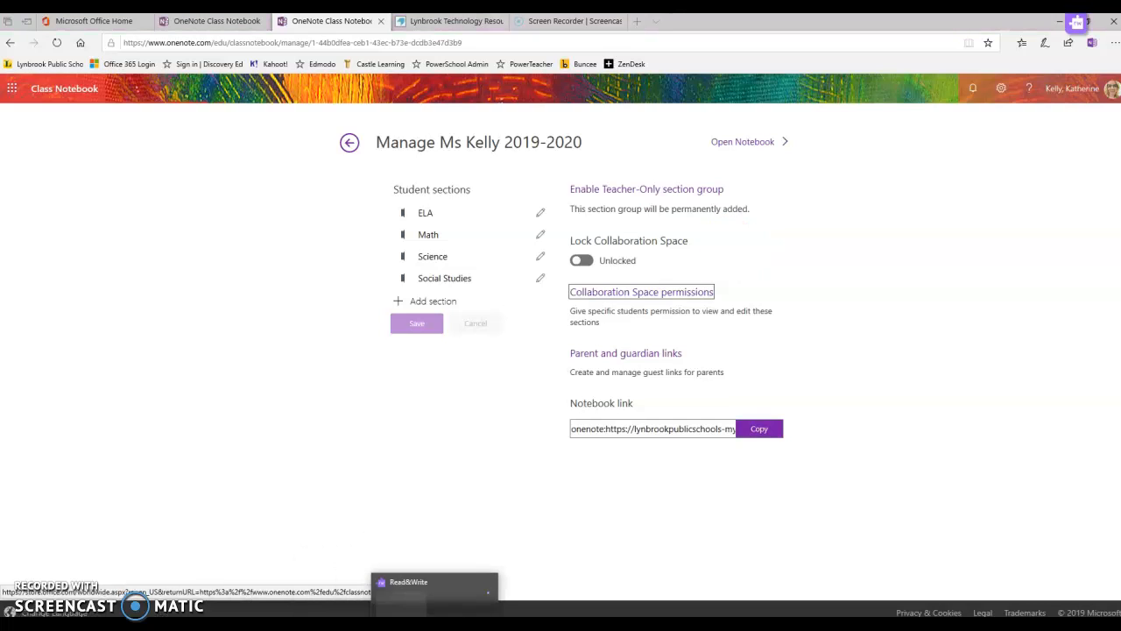
{"action": "left_click", "coordinate": [474, 624]}
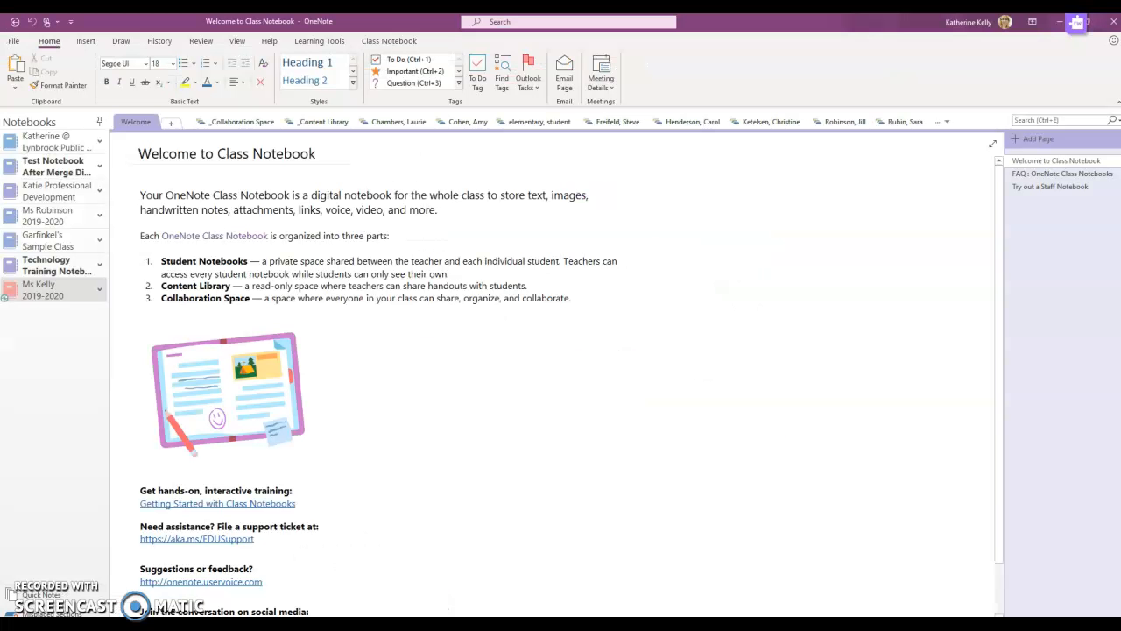
{"action": "left_click", "coordinate": [243, 122]}
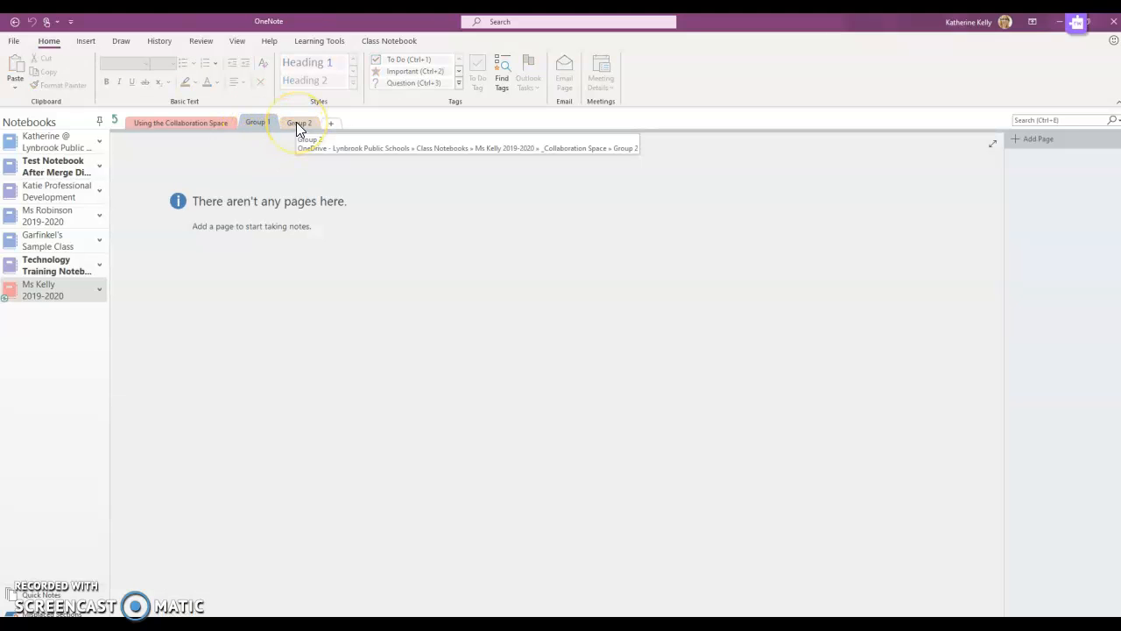
{"action": "left_click", "coordinate": [266, 123]}
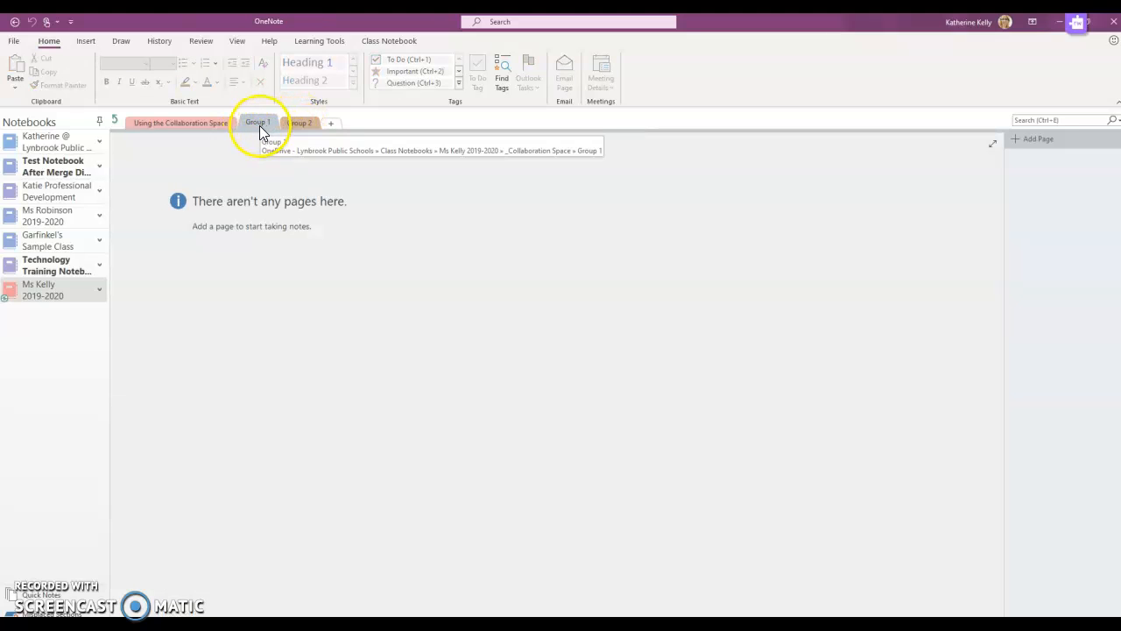
{"action": "left_click", "coordinate": [299, 122]}
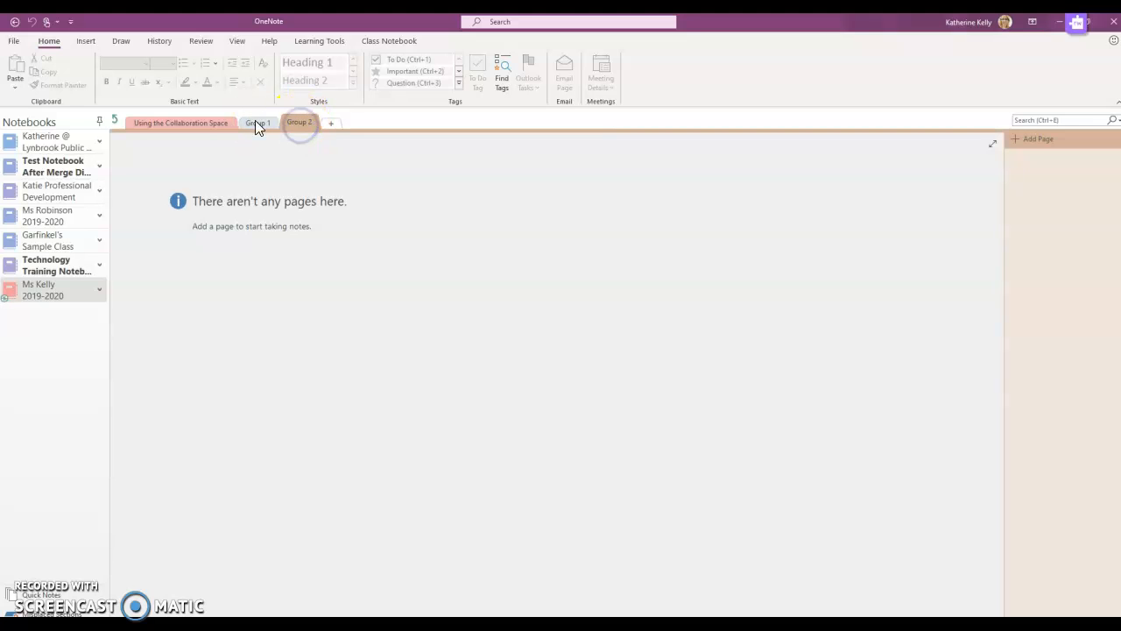
{"action": "left_click", "coordinate": [263, 126]}
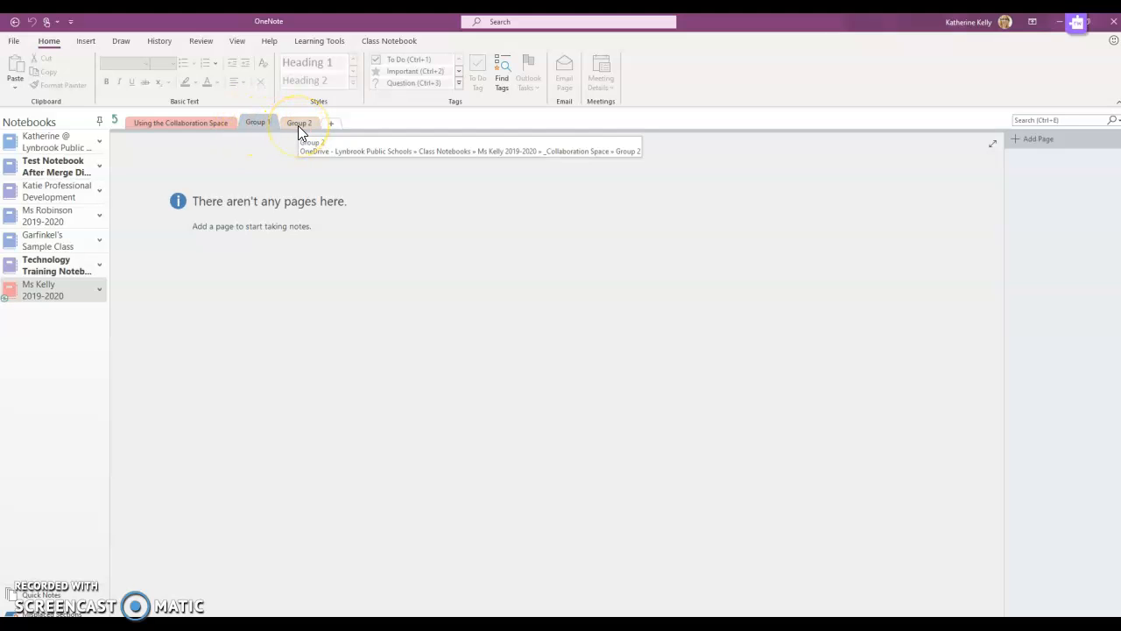
{"action": "left_click", "coordinate": [299, 124]}
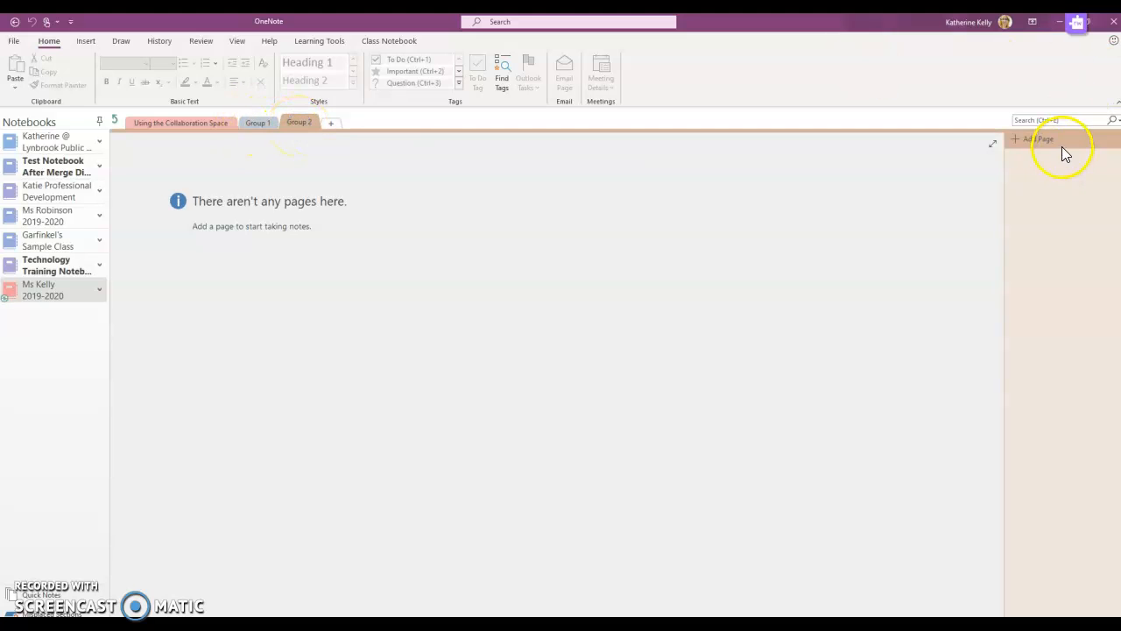
Step: Add a page titled Discussion to the Group 1 section
{"action": "left_click", "coordinate": [257, 123]}
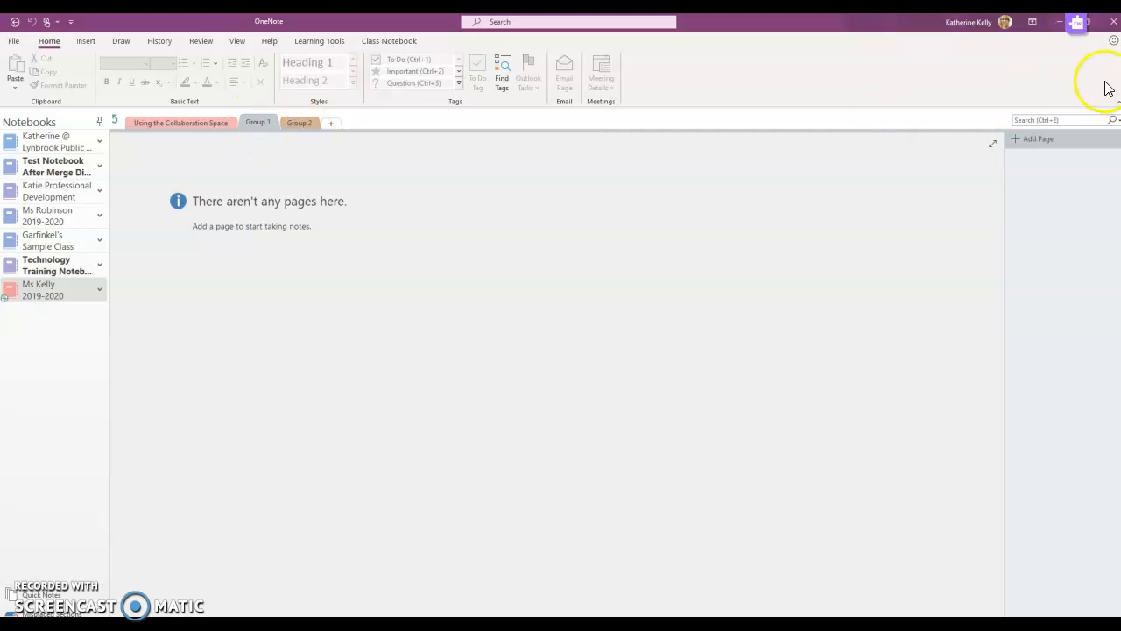
{"action": "left_click", "coordinate": [1040, 138]}
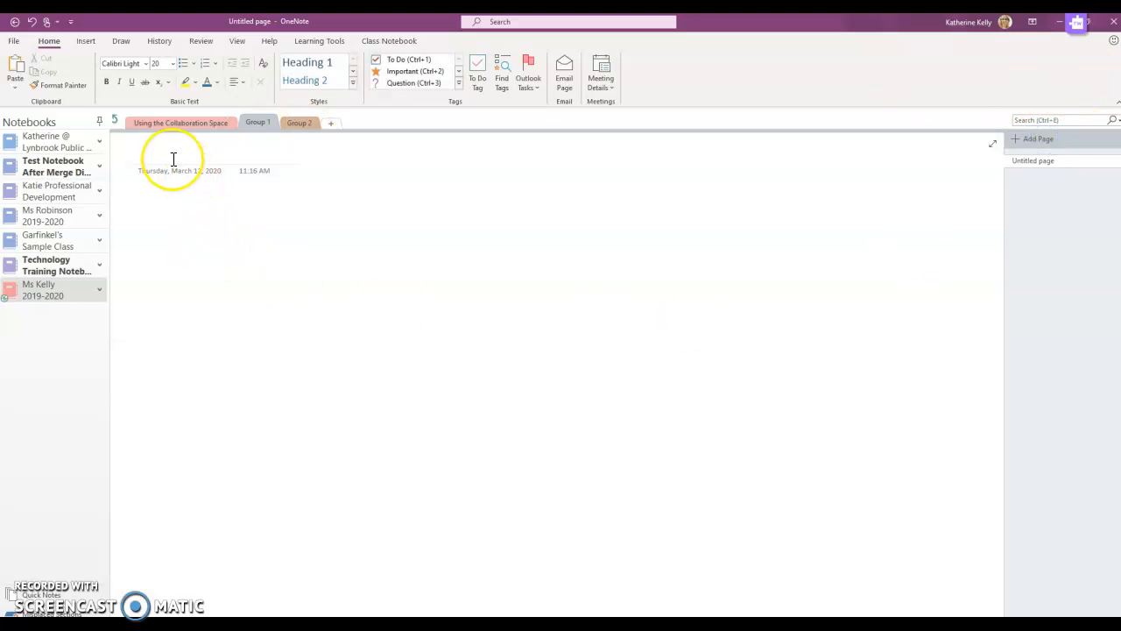
{"action": "type", "text": "Discussion"}
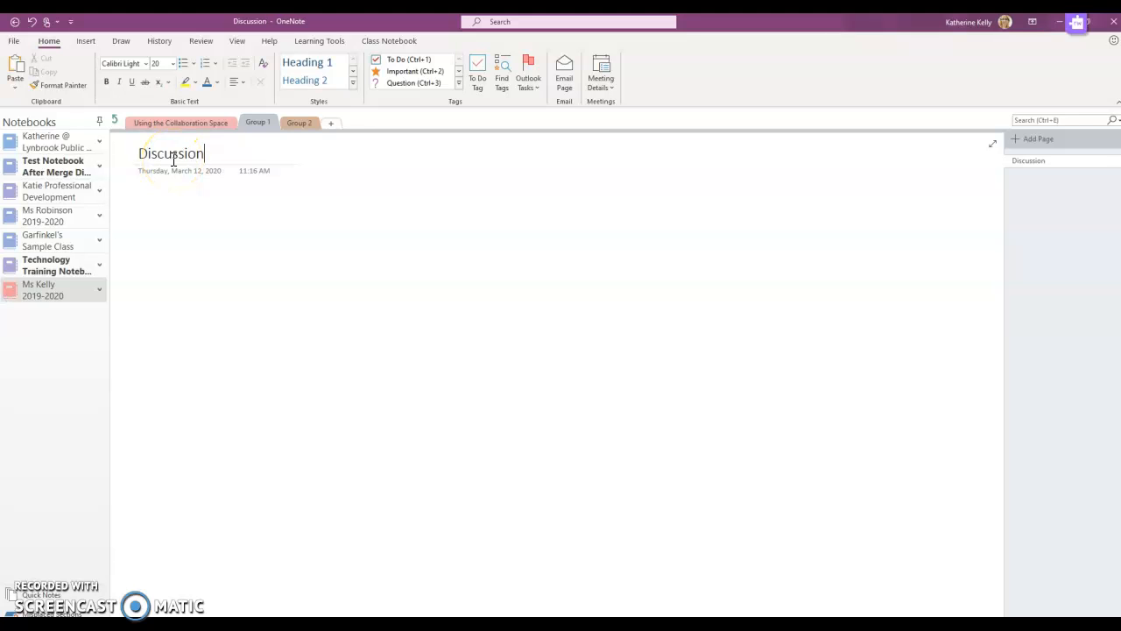
Step: Insert a table with two columns and seven rows below the Discussion page's title
{"action": "left_click", "coordinate": [140, 193]}
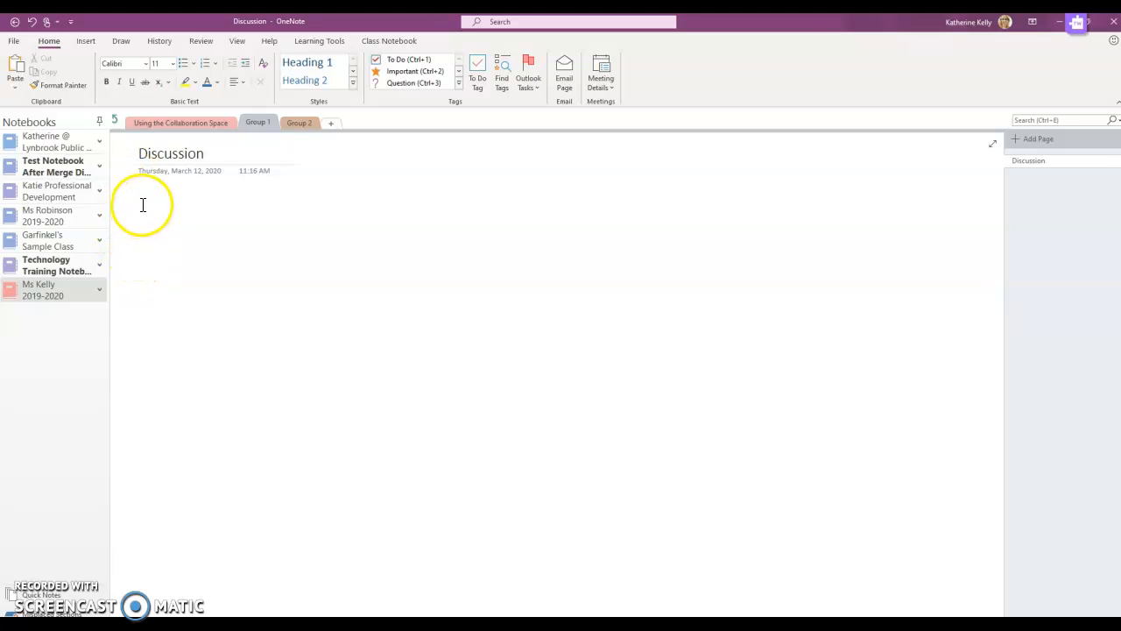
{"action": "left_click", "coordinate": [87, 41]}
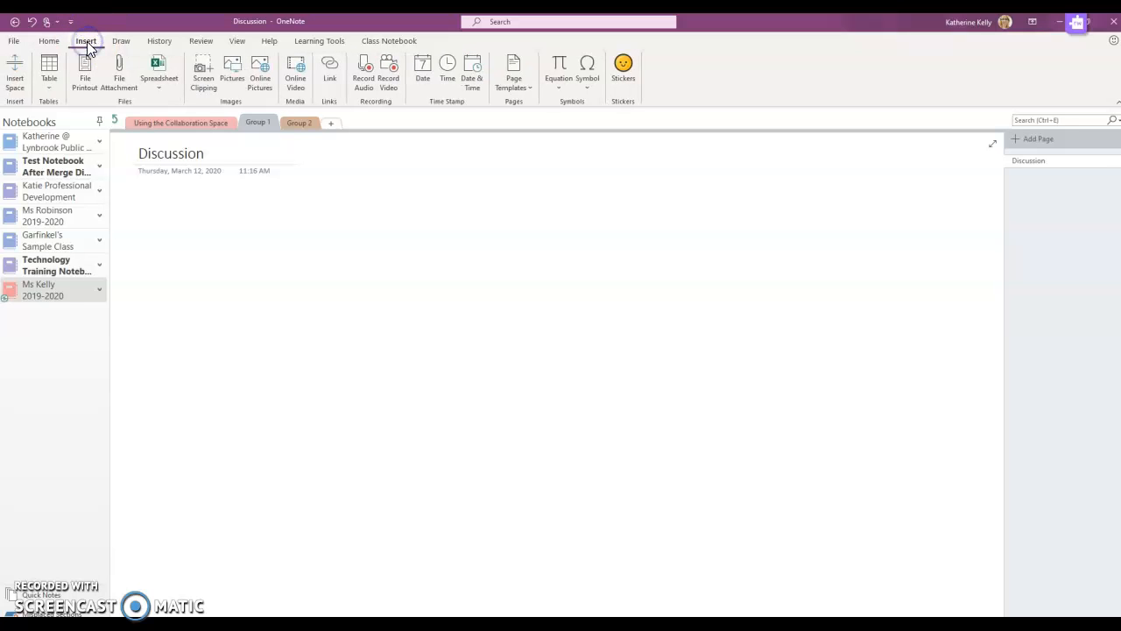
{"action": "left_click", "coordinate": [55, 84]}
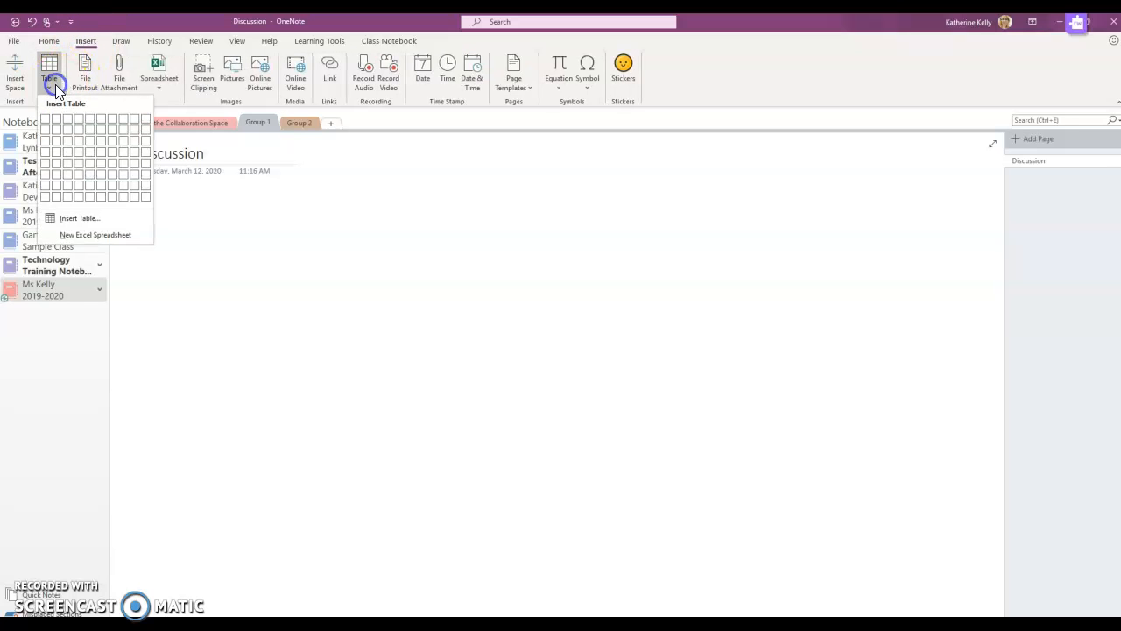
{"action": "left_click", "coordinate": [58, 191]}
Step: Fill the table's first row with Student 1 and answer, and label the second row Student 2
{"action": "type", "text": "student 1"}
{"action": "left_click", "coordinate": [193, 208]}
{"action": "type", "text": "a"}
{"action": "left_click", "coordinate": [162, 220]}
{"action": "type", "text": "Student"}
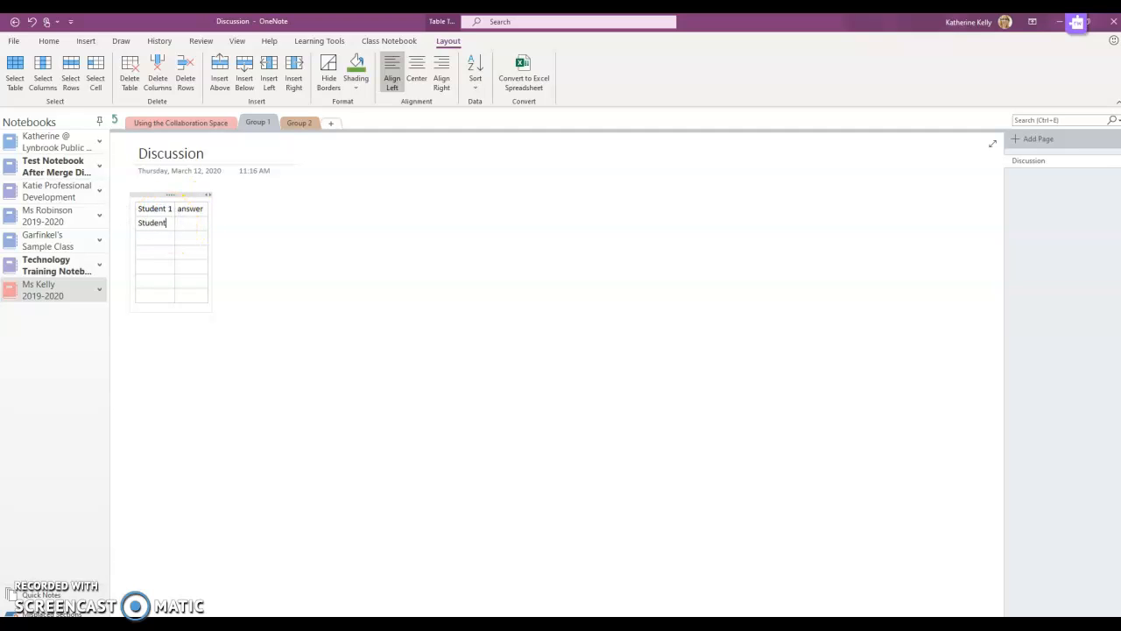
{"action": "left_click", "coordinate": [186, 223]}
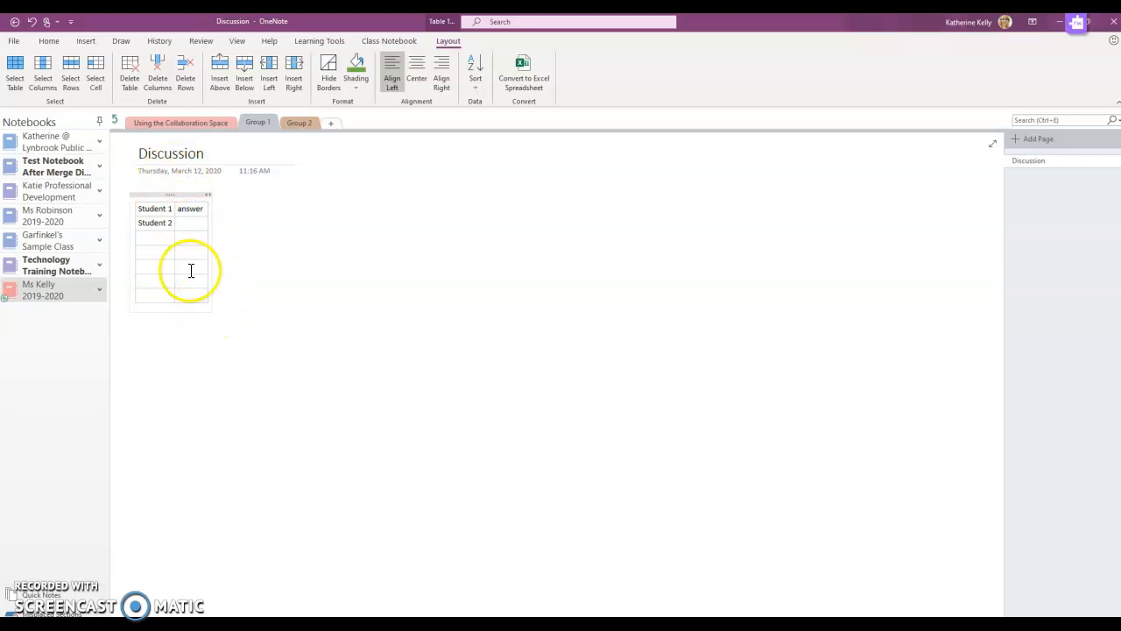